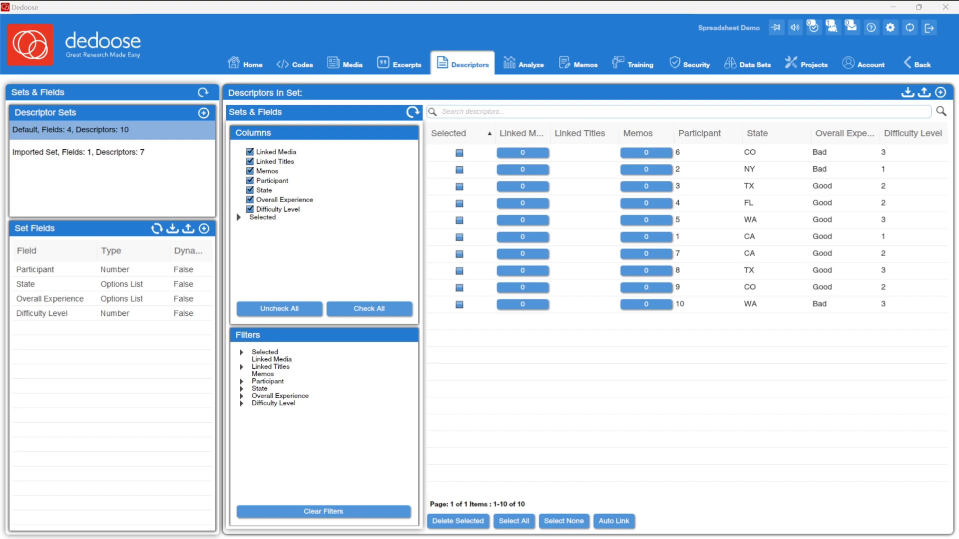
- Switch to the spreadsheet in Excel and copy the "Would you recommend" header from cell E1
{"action": "key", "text": "alt+Tab"}
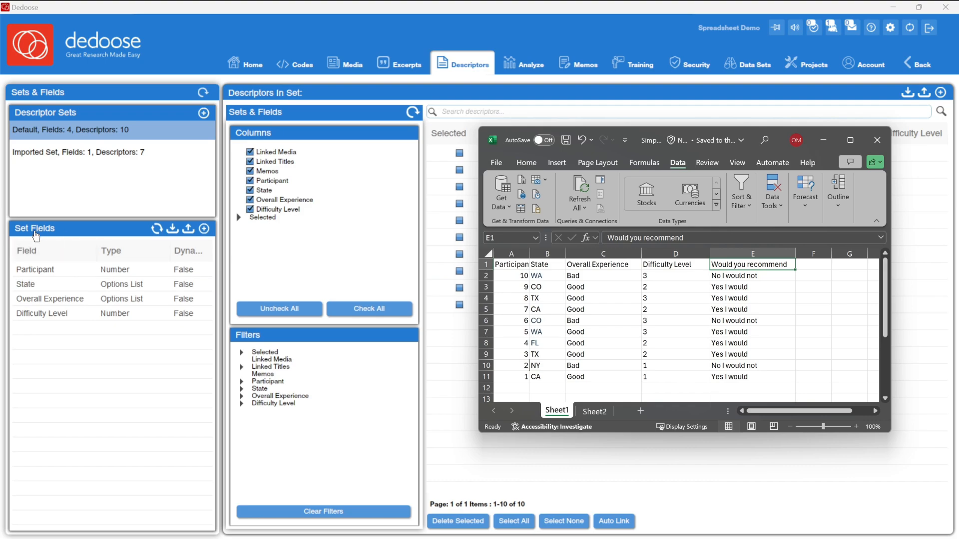
{"action": "left_click", "coordinate": [745, 285]}
{"action": "left_click", "coordinate": [741, 263]}
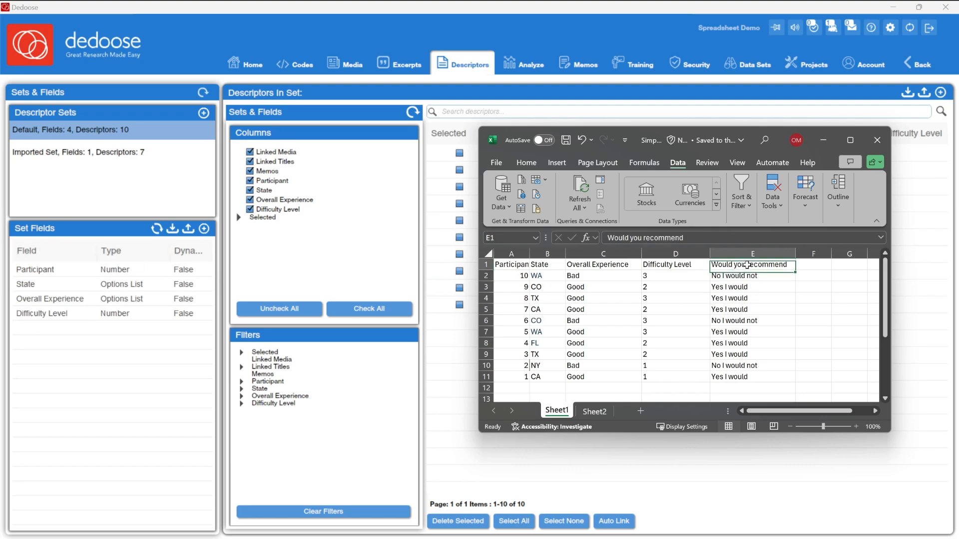
{"action": "key", "text": "ctrl+c"}
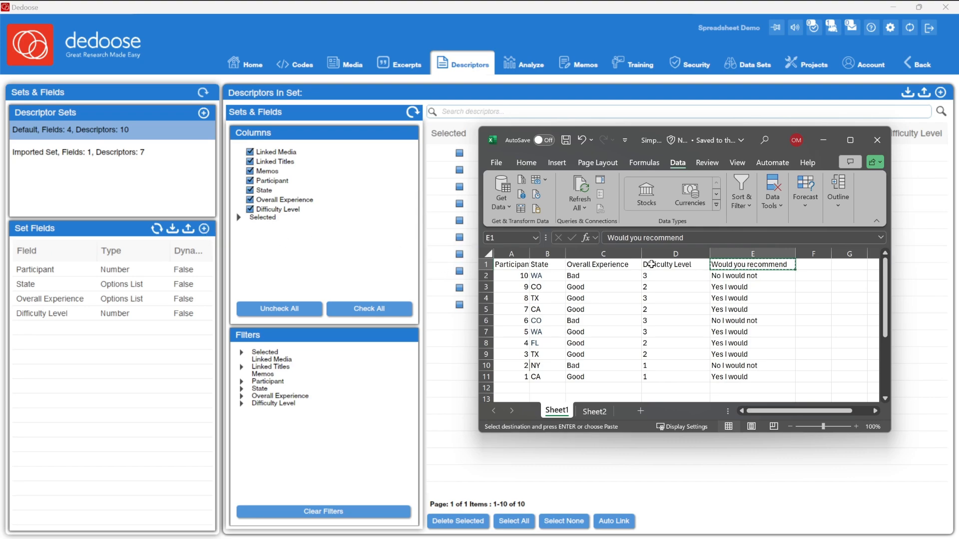
- In Dedoose, add a Text field titled "Would you recommend" to the Default descriptor set
{"action": "left_click", "coordinate": [204, 229]}
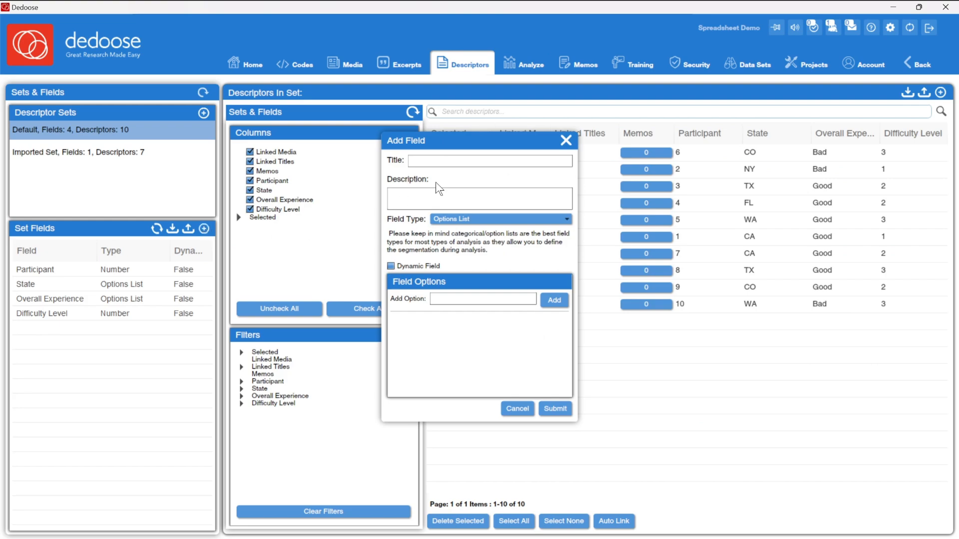
{"action": "left_click", "coordinate": [435, 161]}
{"action": "key", "text": "ctrl+v"}
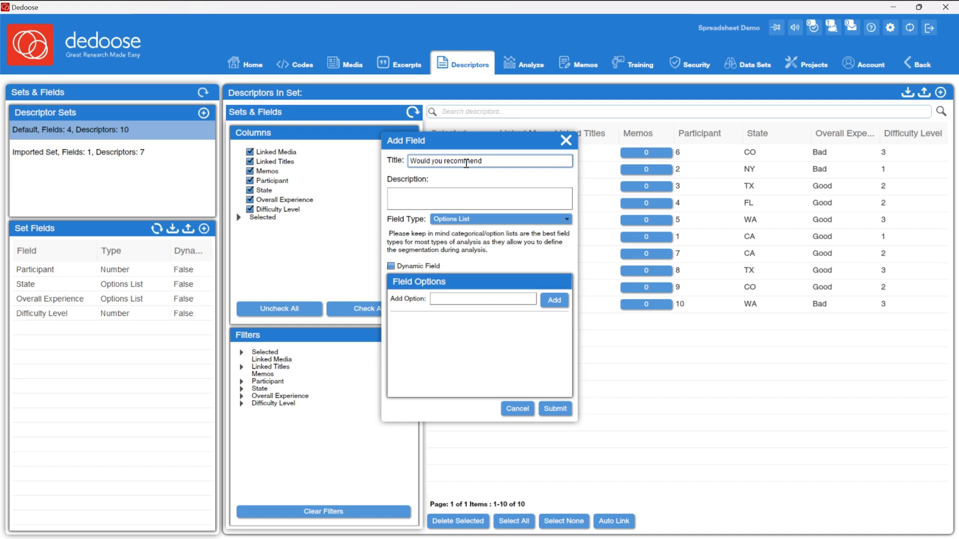
{"action": "left_click", "coordinate": [460, 216]}
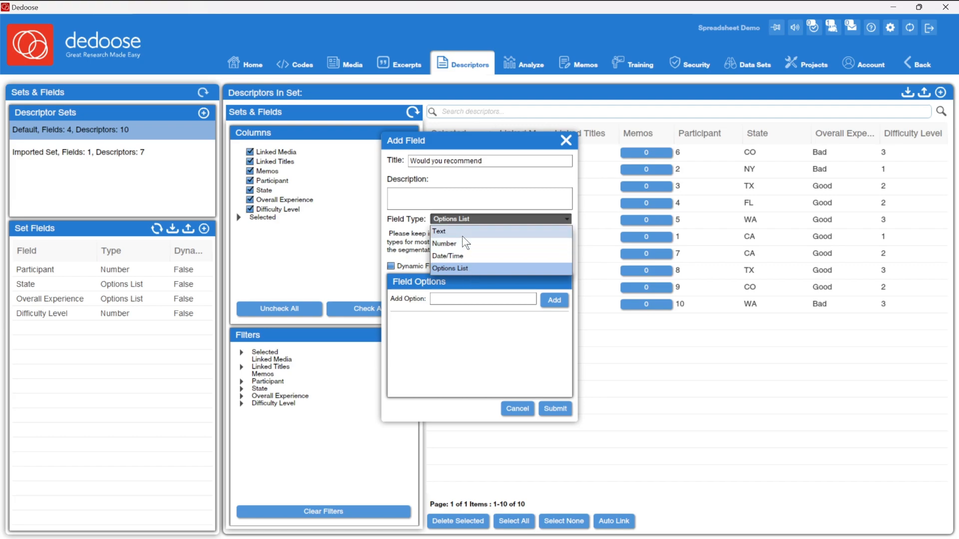
{"action": "left_click", "coordinate": [463, 235]}
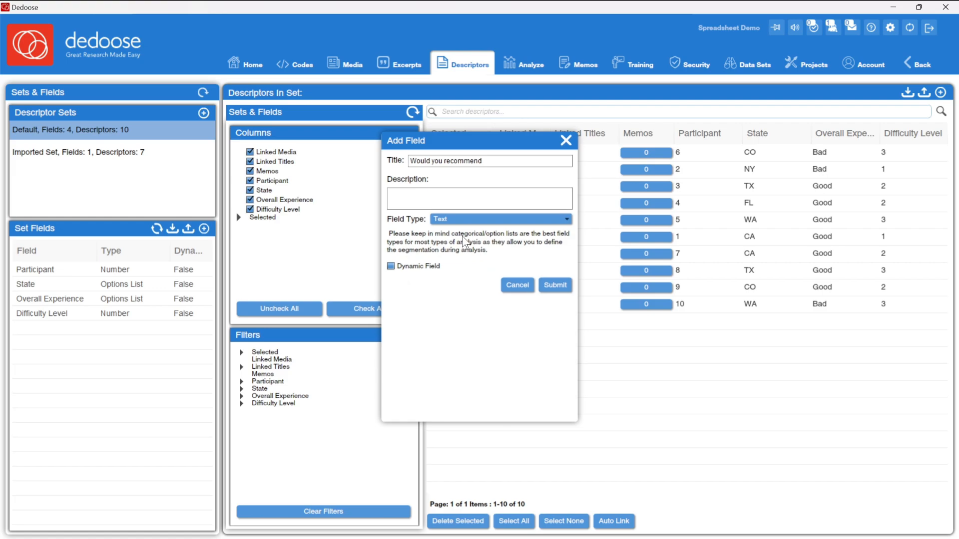
{"action": "left_click", "coordinate": [560, 283]}
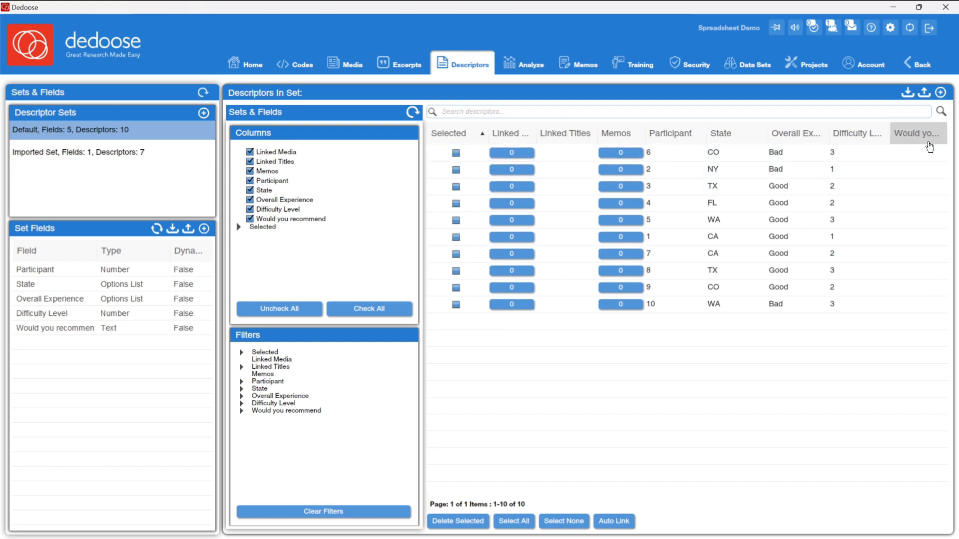
- Export the descriptors in Excel 2007 (xlsx) format and proceed to the download
{"action": "left_click", "coordinate": [923, 94]}
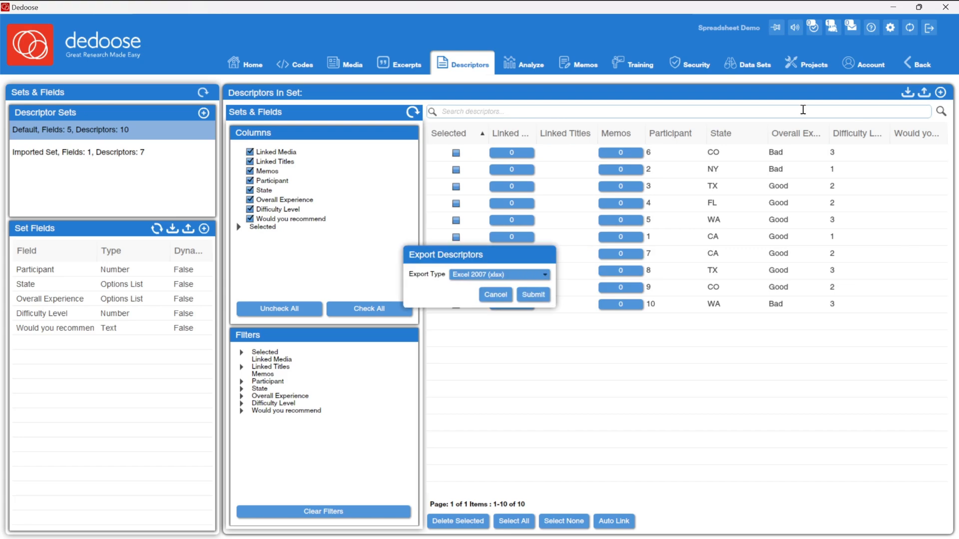
{"action": "left_click", "coordinate": [533, 295]}
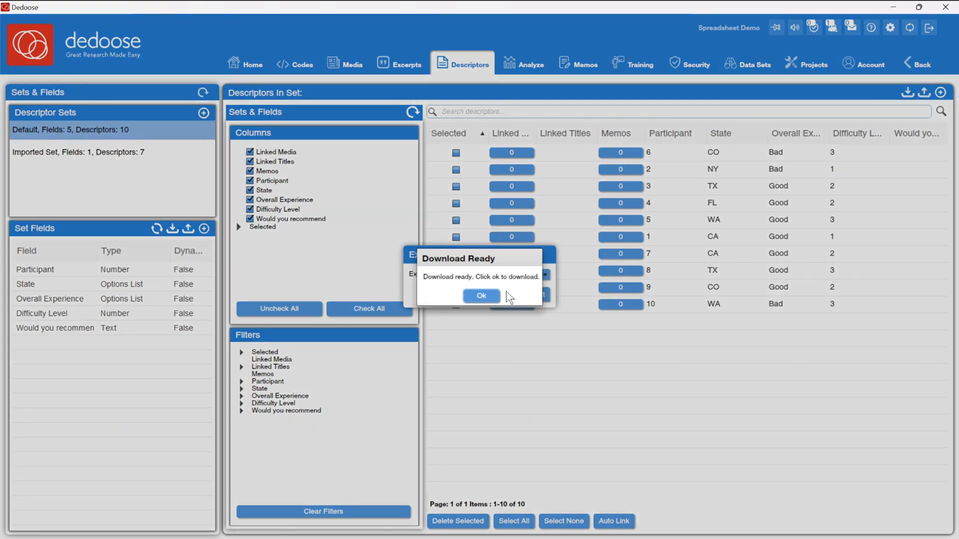
{"action": "left_click", "coordinate": [492, 300]}
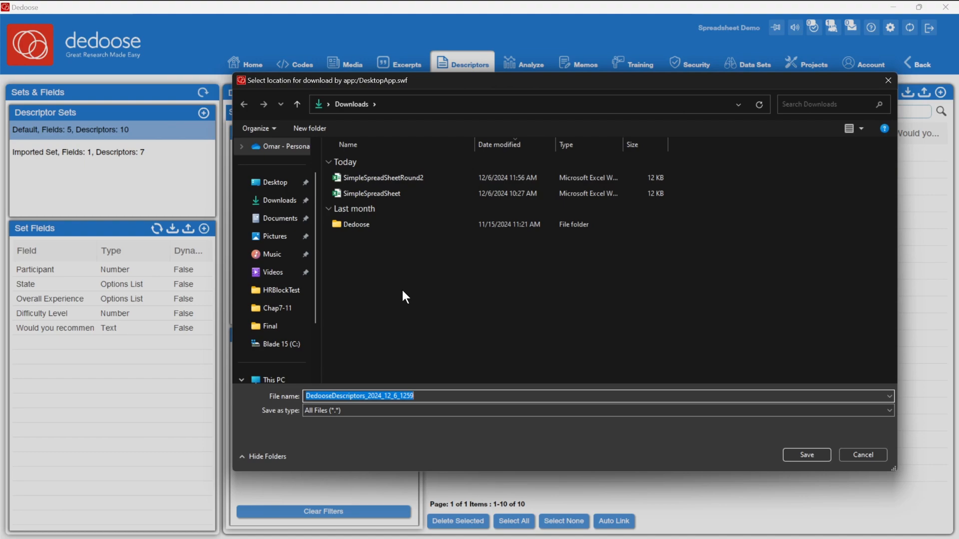
- Replace the date and time ending of the export's file name with "Update" and save it in Downloads
{"action": "left_click", "coordinate": [430, 395]}
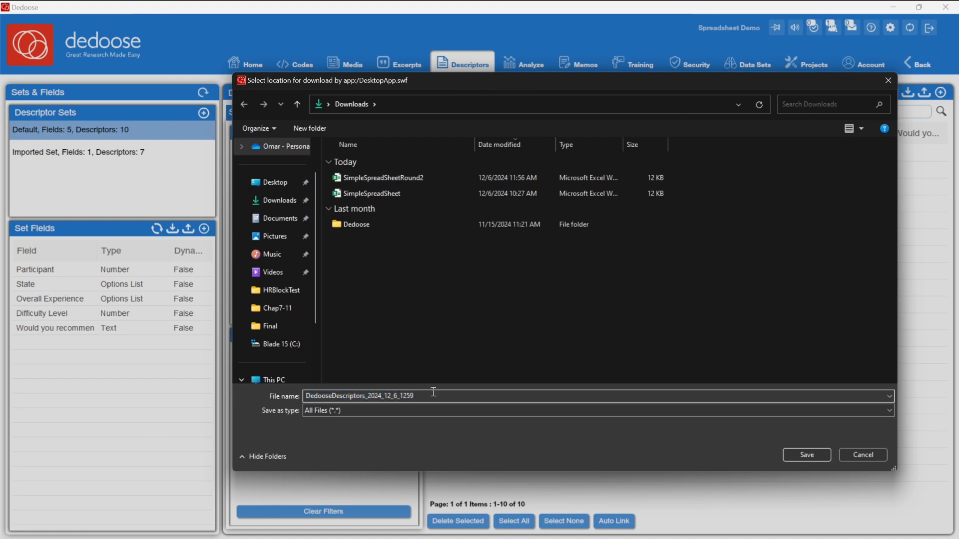
{"action": "key", "text": "BackSpace"}
{"action": "key", "text": "BackSpace"}
{"action": "key", "text": "BackSpace"}
{"action": "key", "text": "BackSpace"}
{"action": "key", "text": "BackSpace"}
{"action": "key", "text": "BackSpace"}
{"action": "key", "text": "BackSpace"}
{"action": "key", "text": "BackSpace"}
{"action": "key", "text": "BackSpace"}
{"action": "key", "text": "BackSpace"}
{"action": "key", "text": "BackSpace"}
{"action": "key", "text": "BackSpace"}
{"action": "key", "text": "BackSpace"}
{"action": "key", "text": "BackSpace"}
{"action": "type", "text": "Update"}
{"action": "left_click", "coordinate": [805, 452]}
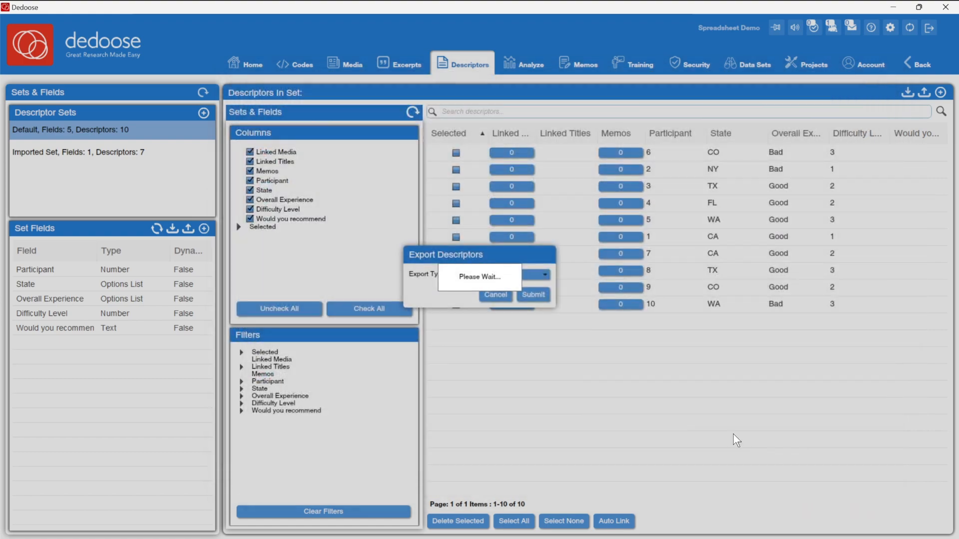
{"action": "left_click", "coordinate": [488, 295]}
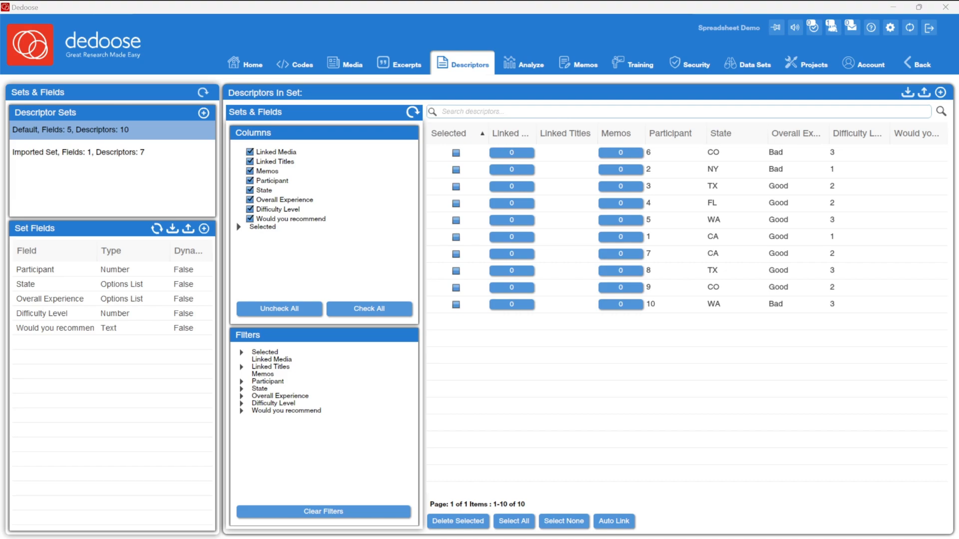
- Switch to the exported descriptor workbook in Excel, enable editing and place its window beside the source spreadsheet
{"action": "key", "text": "alt+Tab"}
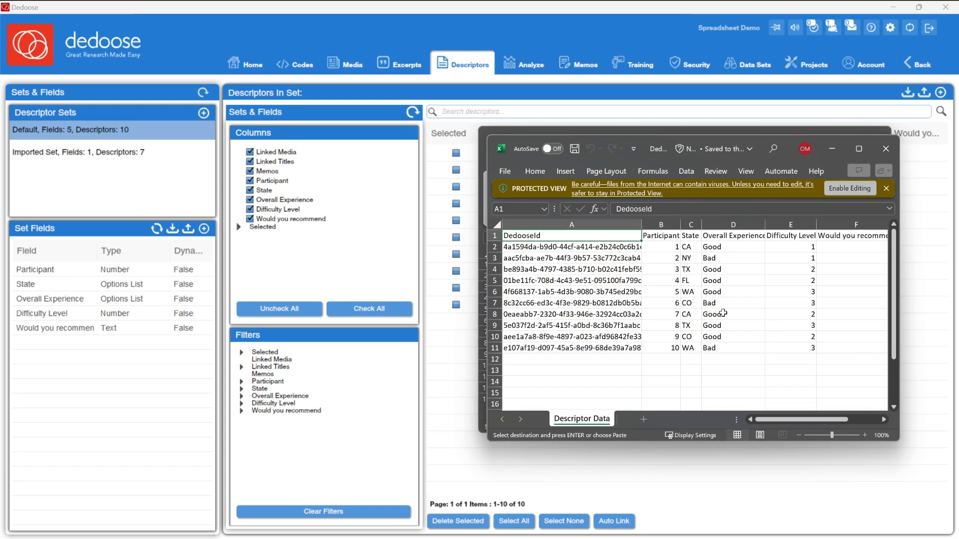
{"action": "left_click_drag", "start_coordinate": [763, 143], "coordinate": [328, 124]}
{"action": "left_click", "coordinate": [414, 170]}
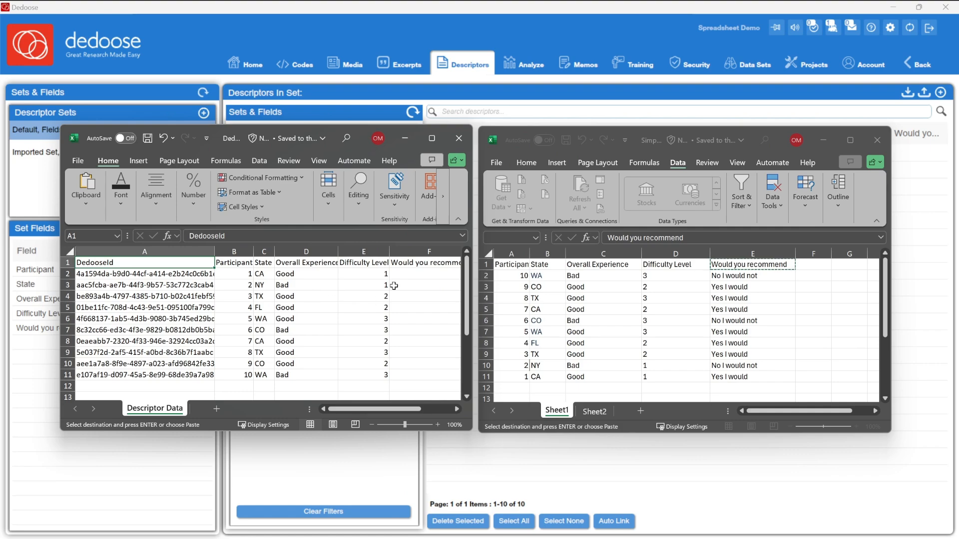
{"action": "left_click", "coordinate": [261, 295]}
{"action": "left_click", "coordinate": [143, 264]}
{"action": "left_click_drag", "start_coordinate": [336, 132], "coordinate": [279, 123]}
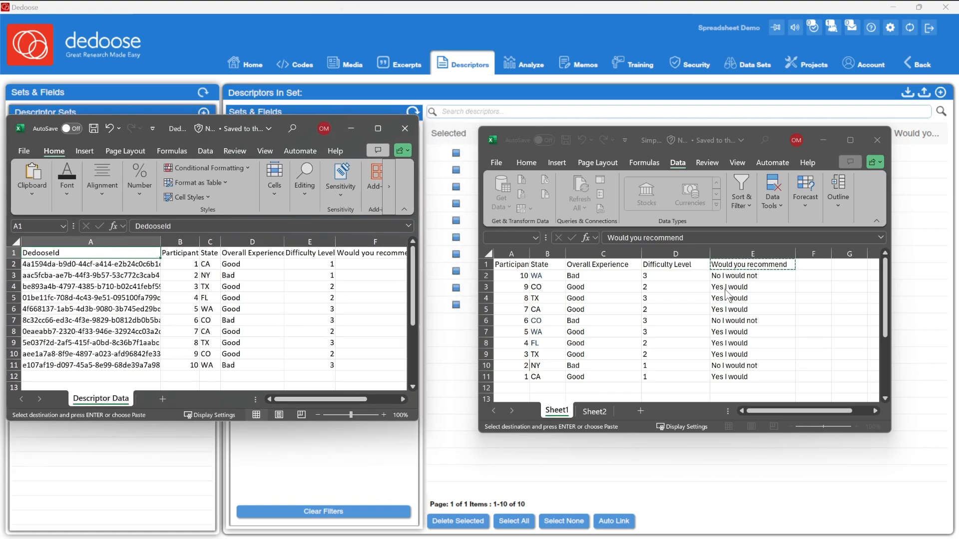
- Turn on column filters for the header rows of both the exported descriptor workbook and the source spreadsheet
{"action": "left_click", "coordinate": [760, 293]}
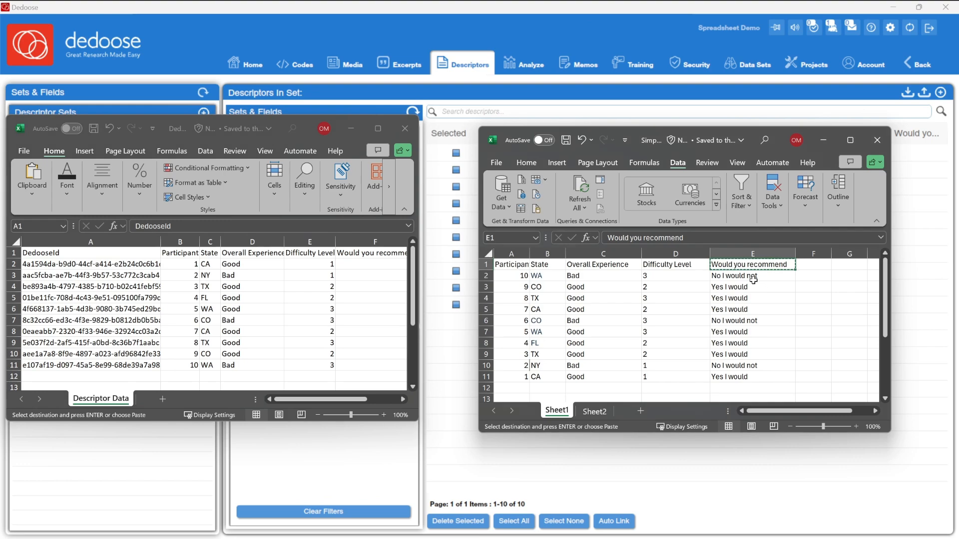
{"action": "left_click", "coordinate": [757, 275]}
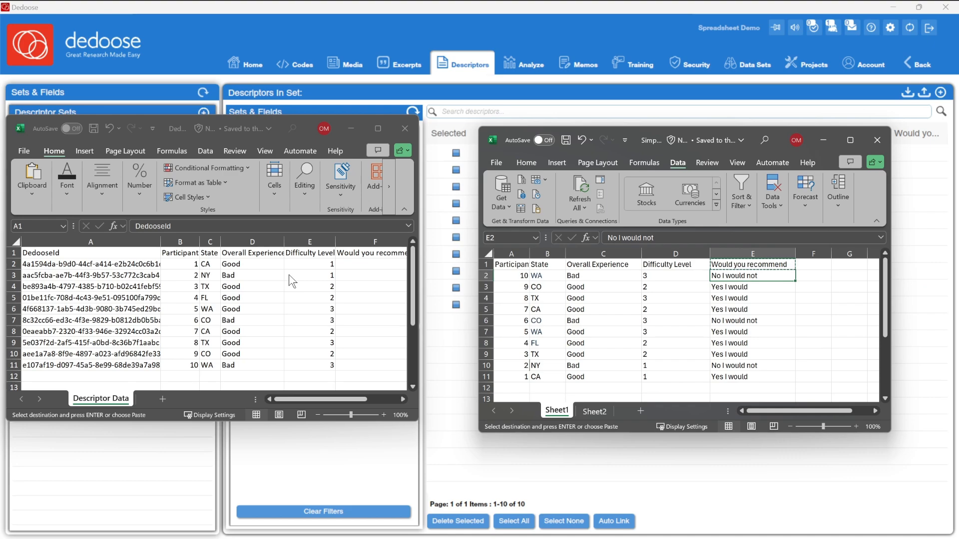
{"action": "left_click", "coordinate": [188, 252]}
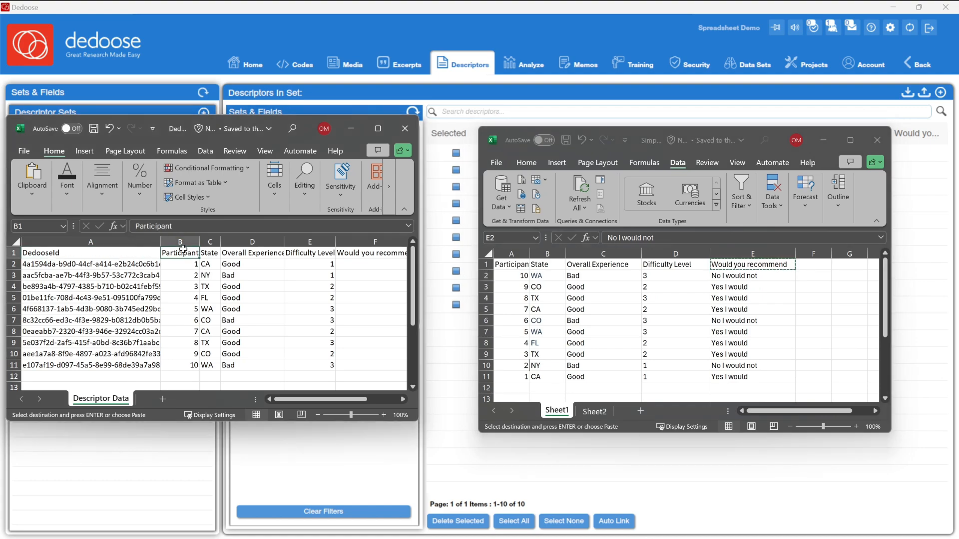
{"action": "left_click", "coordinate": [201, 151]}
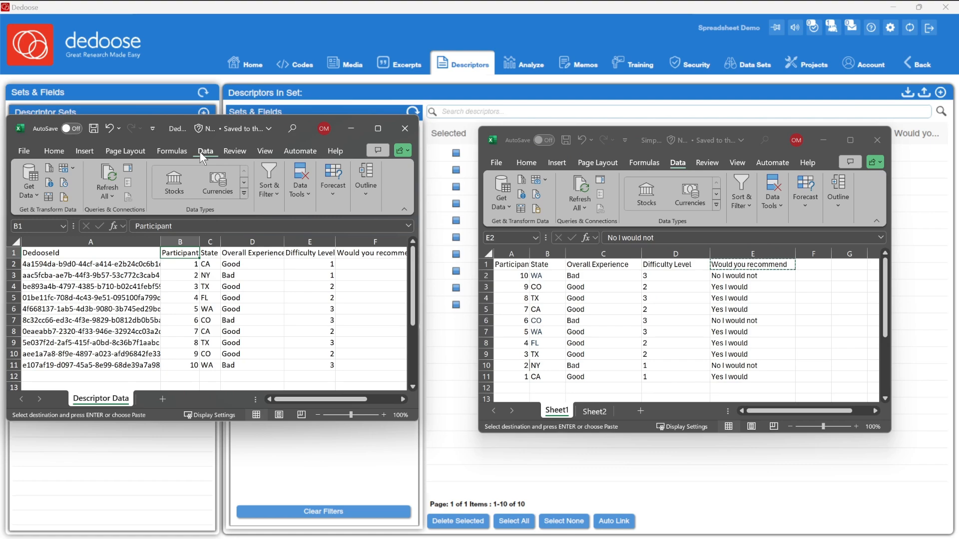
{"action": "left_click", "coordinate": [270, 189]}
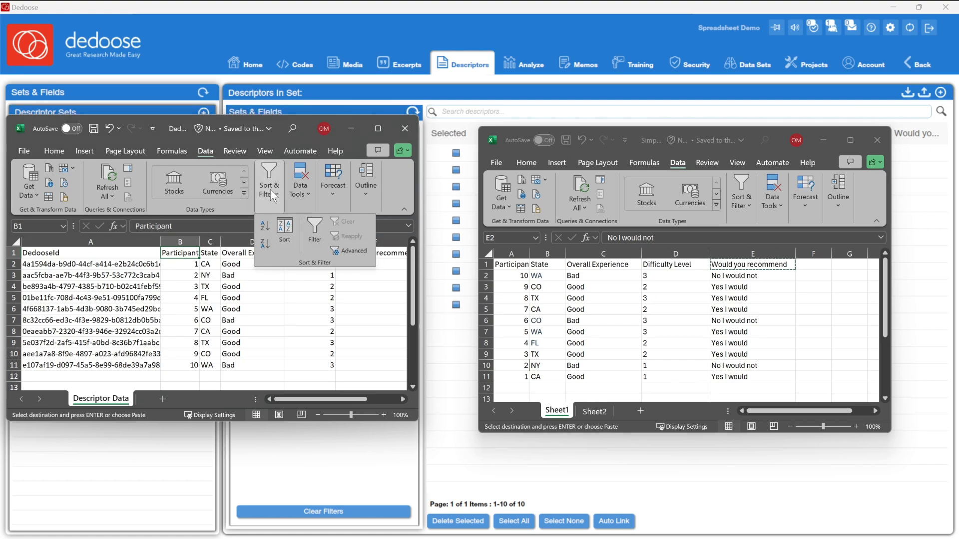
{"action": "left_click", "coordinate": [316, 227]}
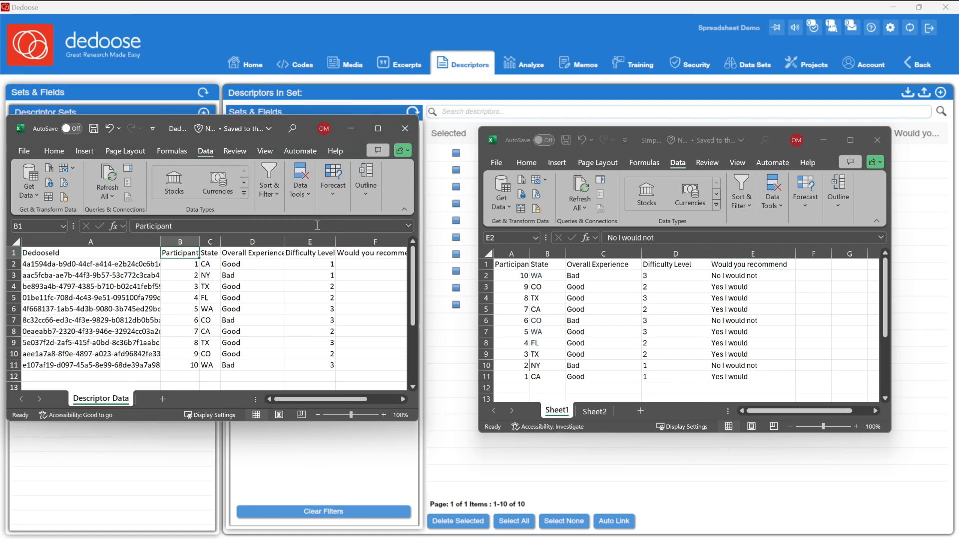
{"action": "left_click", "coordinate": [522, 264]}
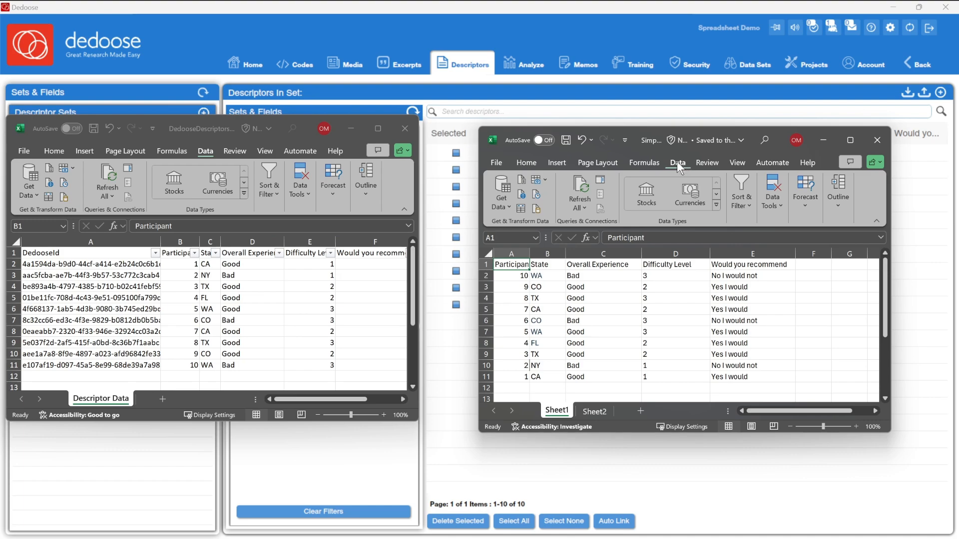
{"action": "left_click", "coordinate": [740, 196]}
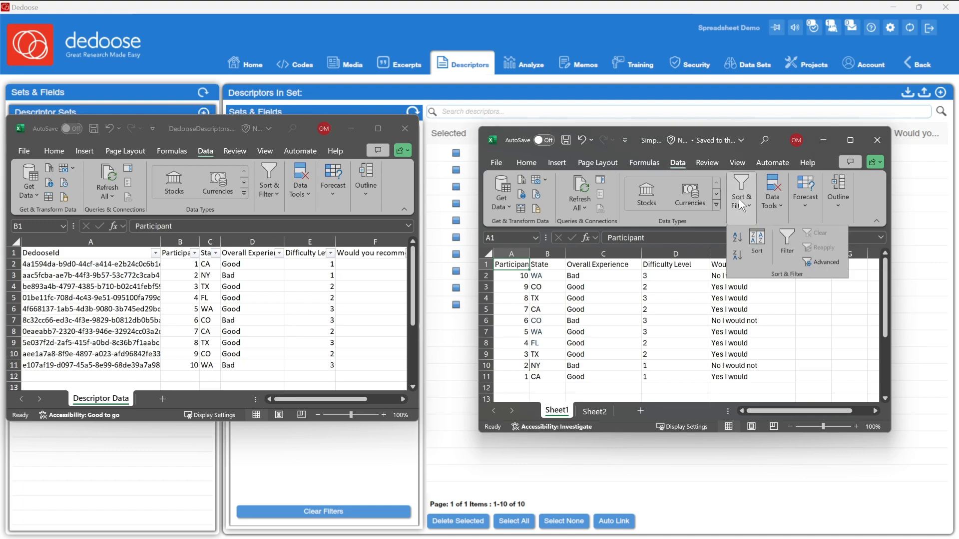
{"action": "left_click", "coordinate": [785, 242]}
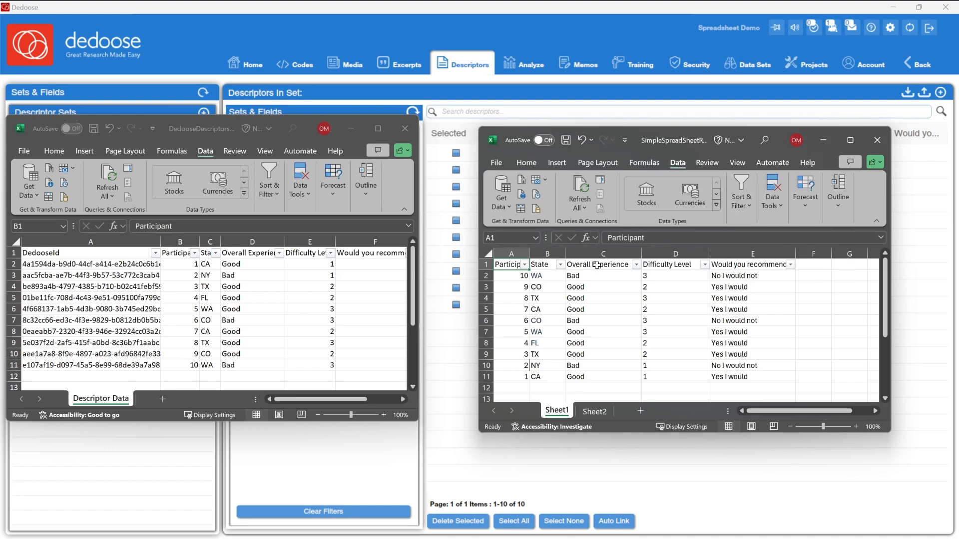
- Sort both the exported descriptor workbook and the source spreadsheet by Participant from smallest to largest
{"action": "left_click", "coordinate": [195, 253]}
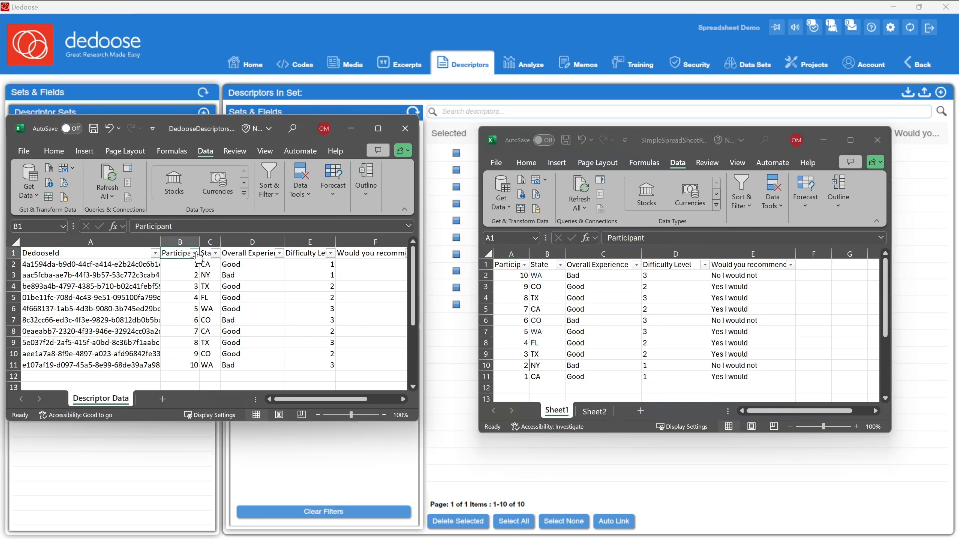
{"action": "left_click", "coordinate": [195, 253]}
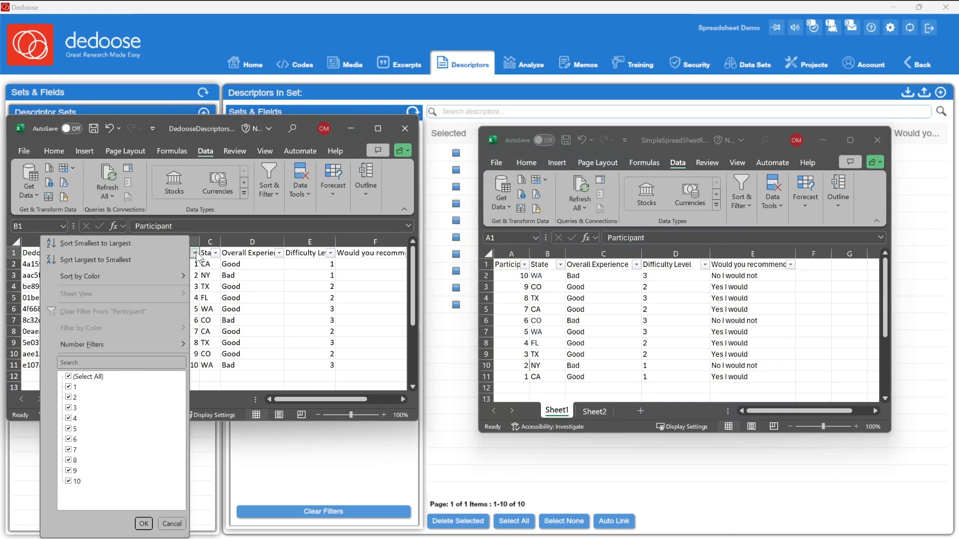
{"action": "left_click", "coordinate": [136, 248]}
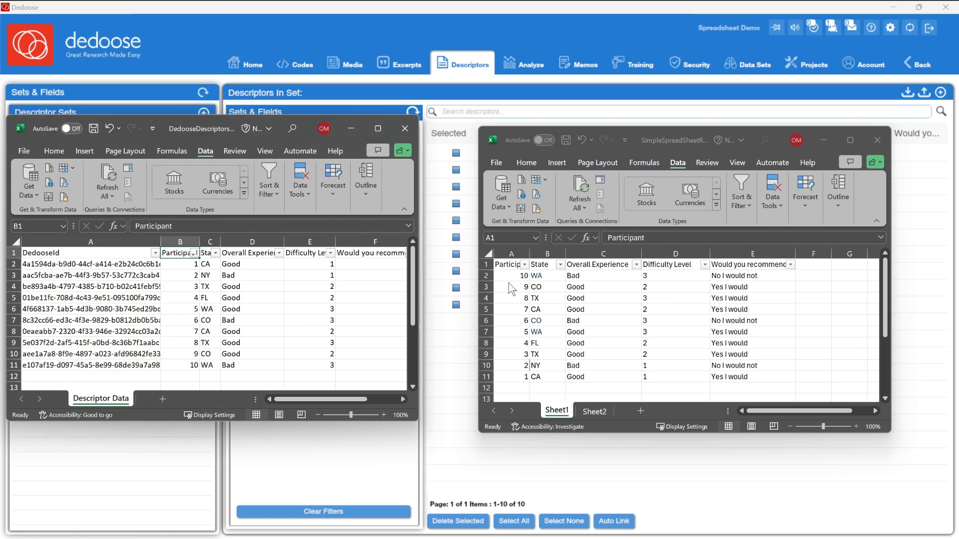
{"action": "left_click", "coordinate": [517, 267]}
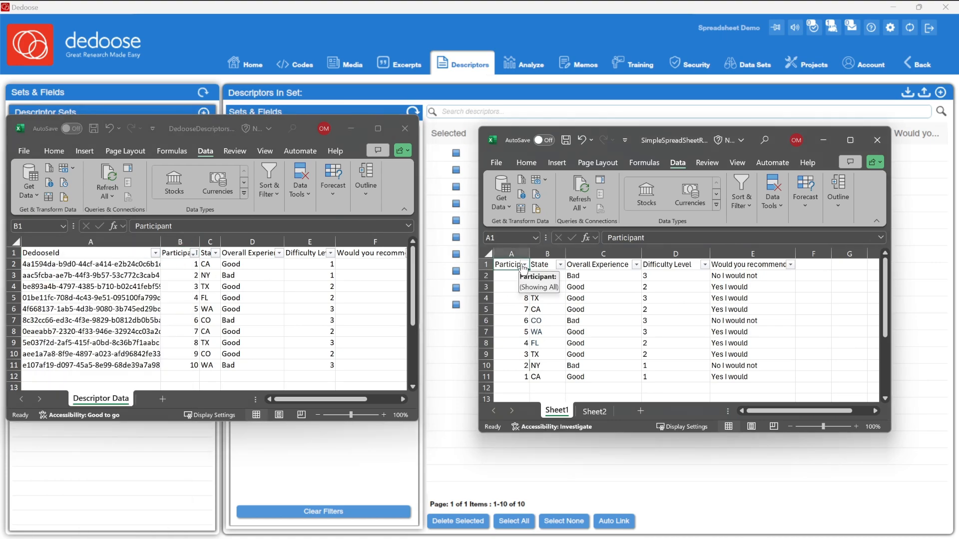
{"action": "left_click", "coordinate": [523, 265]}
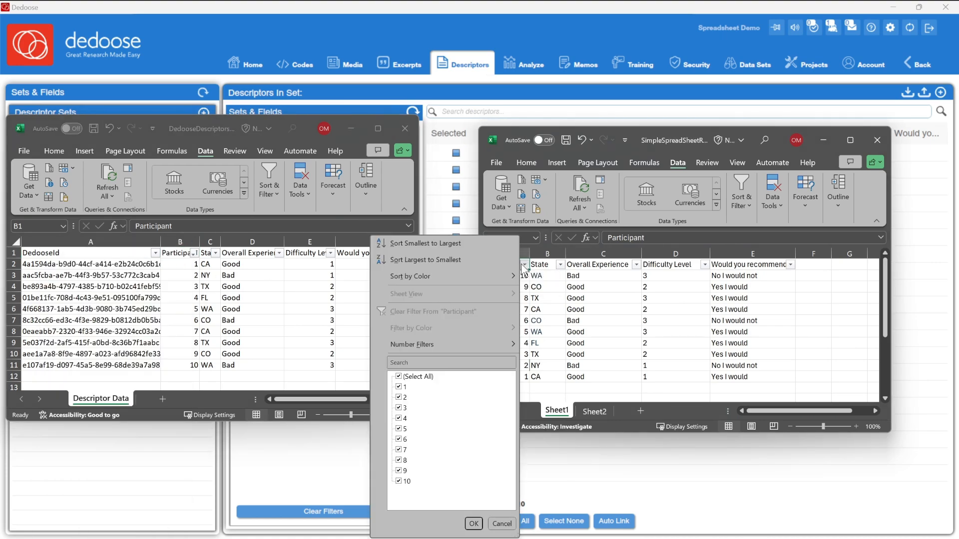
{"action": "left_click", "coordinate": [457, 246]}
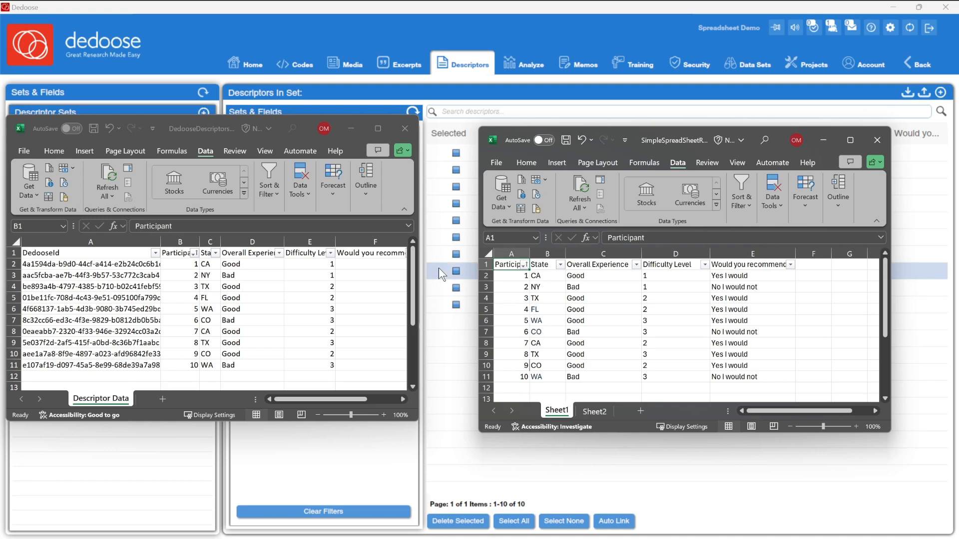
- Compare the participant rows across the two workbooks, using participant 3 as the check
{"action": "left_click", "coordinate": [186, 288]}
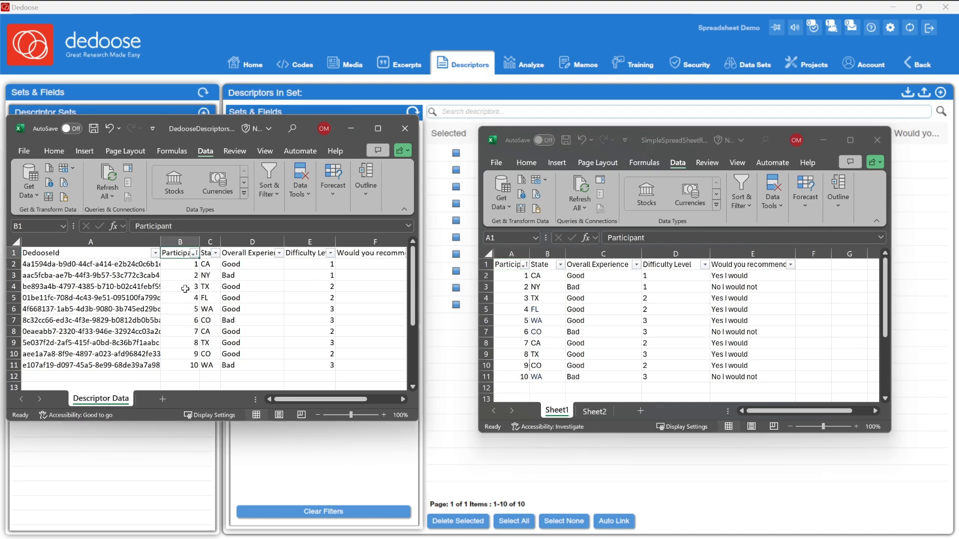
{"action": "left_click", "coordinate": [185, 289]}
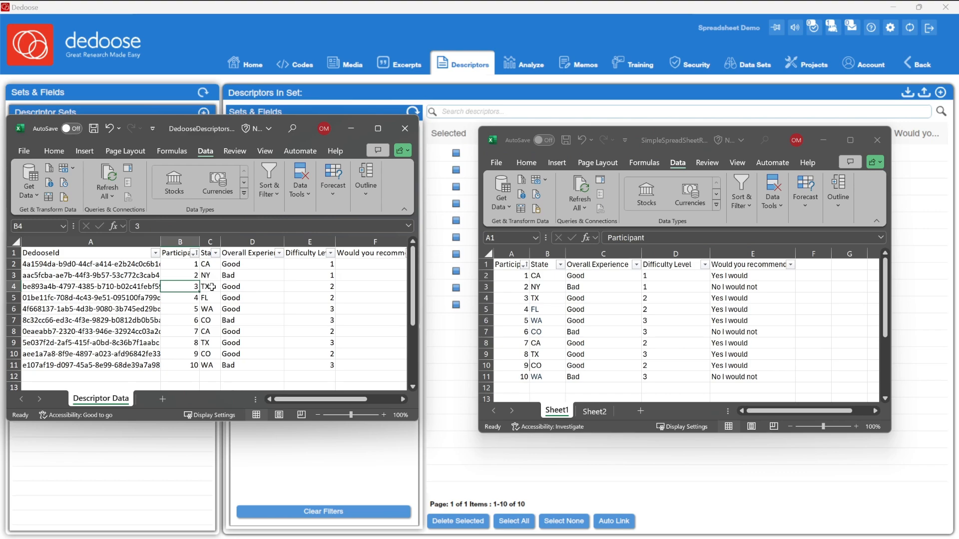
{"action": "left_click", "coordinate": [522, 298]}
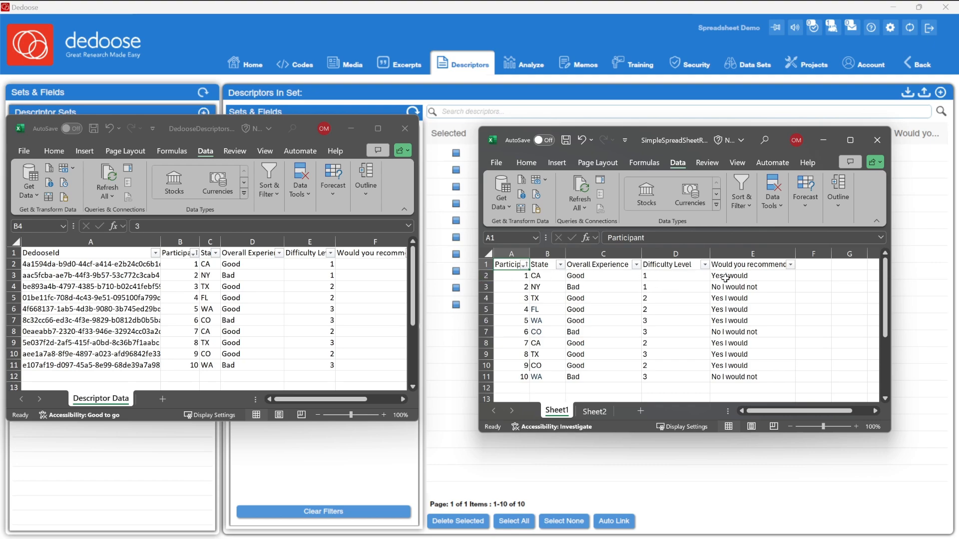
- Copy all ten "Would you recommend" answers from the source spreadsheet into the matching column of the exported descriptor workbook, starting at F2
{"action": "left_click_drag", "start_coordinate": [728, 278], "coordinate": [734, 378]}
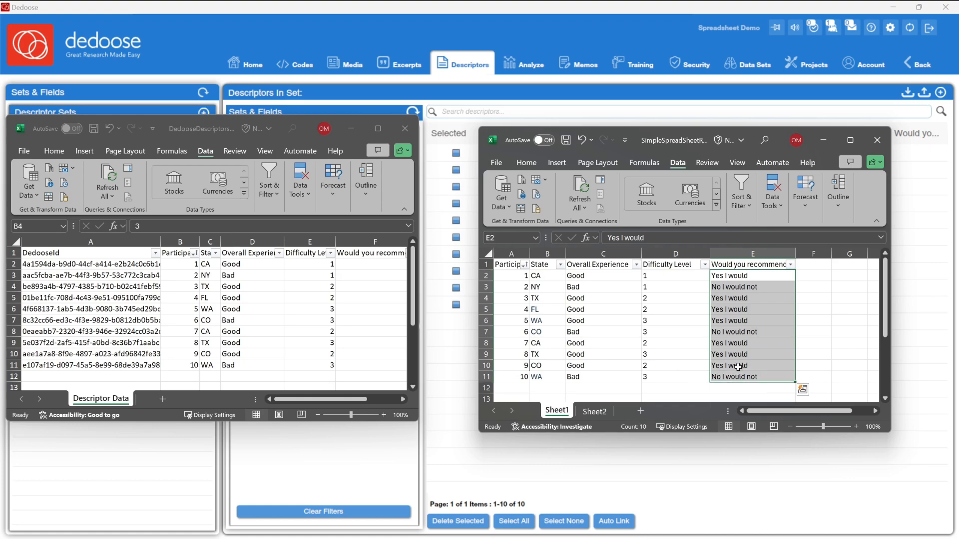
{"action": "key", "text": "ctrl+c"}
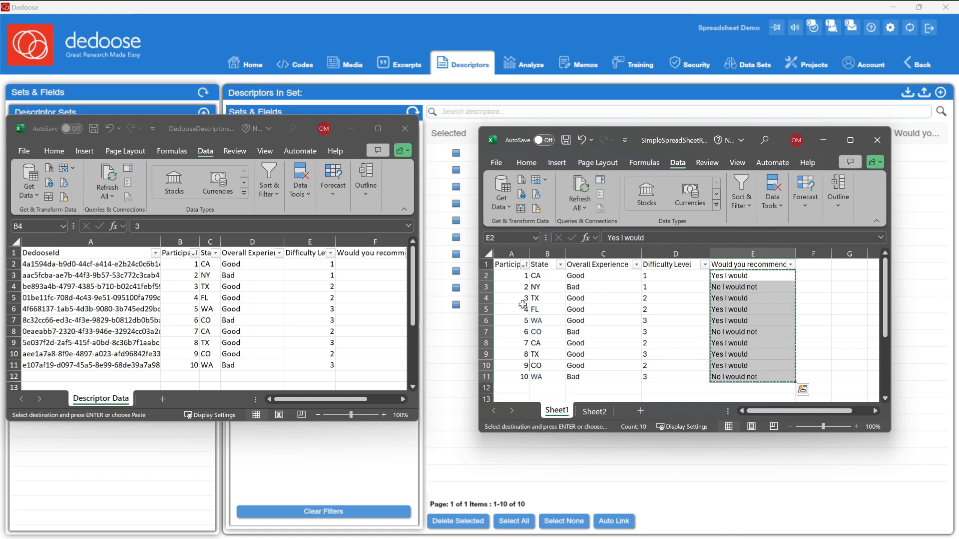
{"action": "left_click", "coordinate": [366, 264]}
{"action": "left_click", "coordinate": [367, 263]}
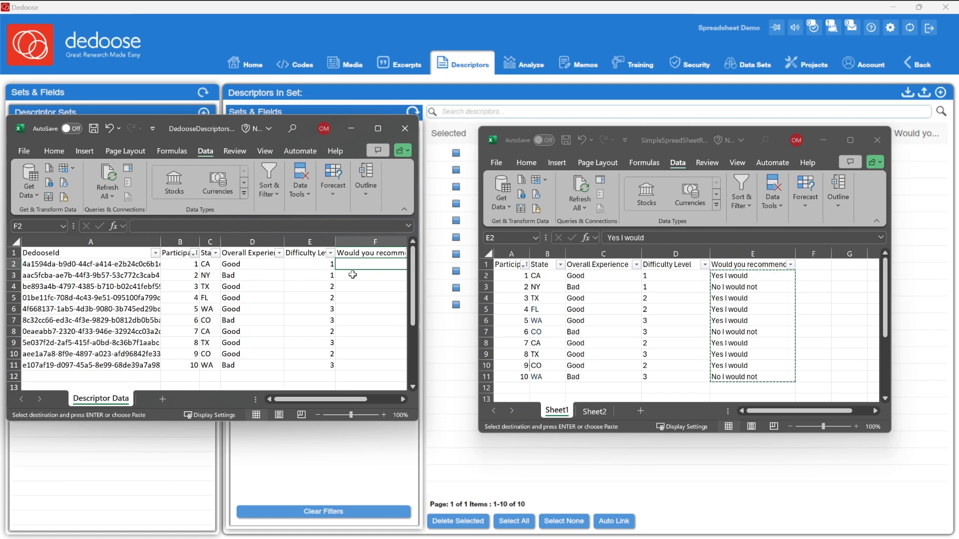
{"action": "key", "text": "ctrl+v"}
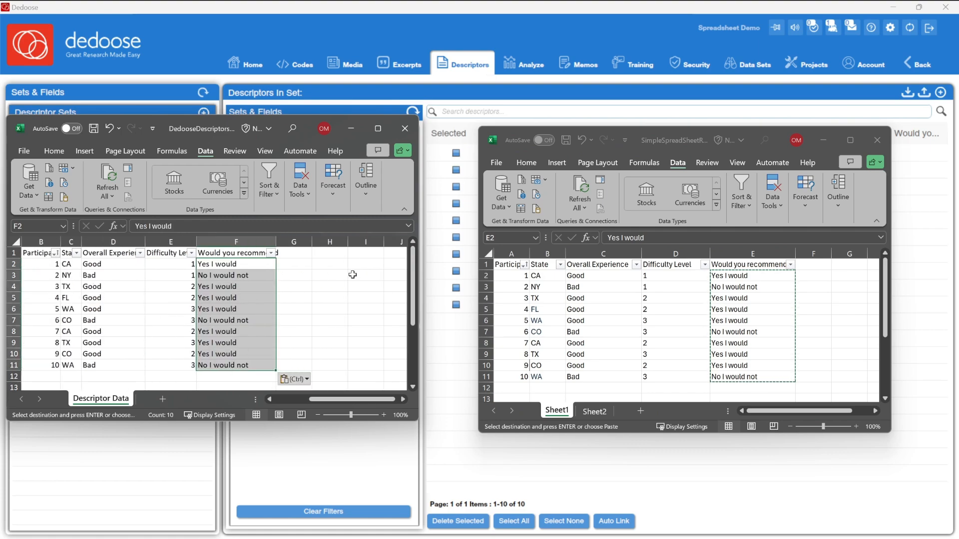
- Check the pasted answers against the source spreadsheet, comparing the rows for participant 8
{"action": "left_click", "coordinate": [306, 284]}
{"action": "left_click_drag", "start_coordinate": [345, 400], "coordinate": [310, 400]}
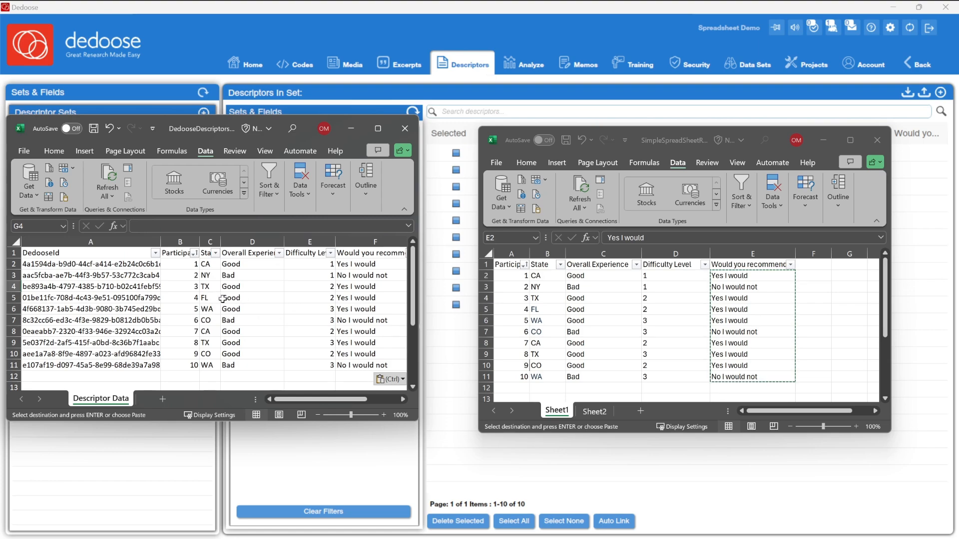
{"action": "left_click", "coordinate": [190, 343]}
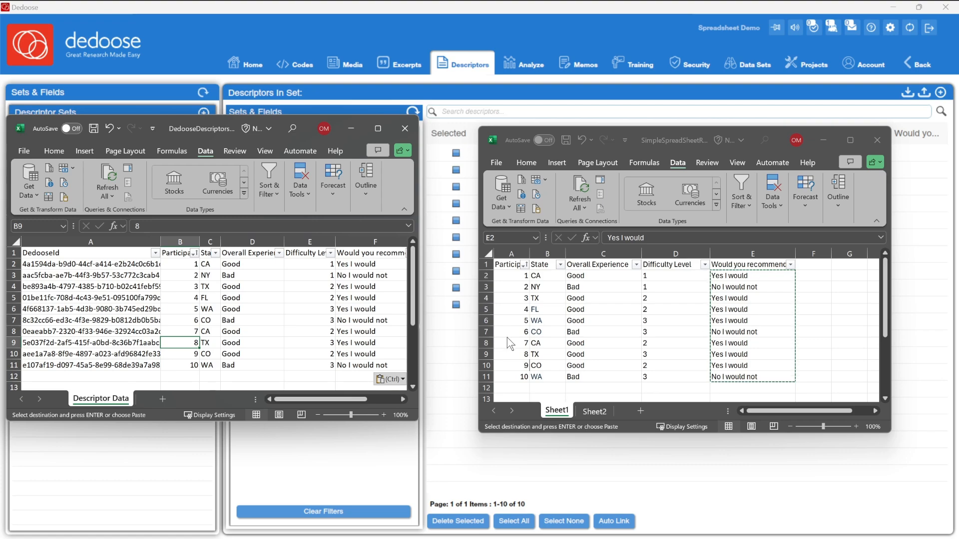
{"action": "left_click", "coordinate": [520, 360]}
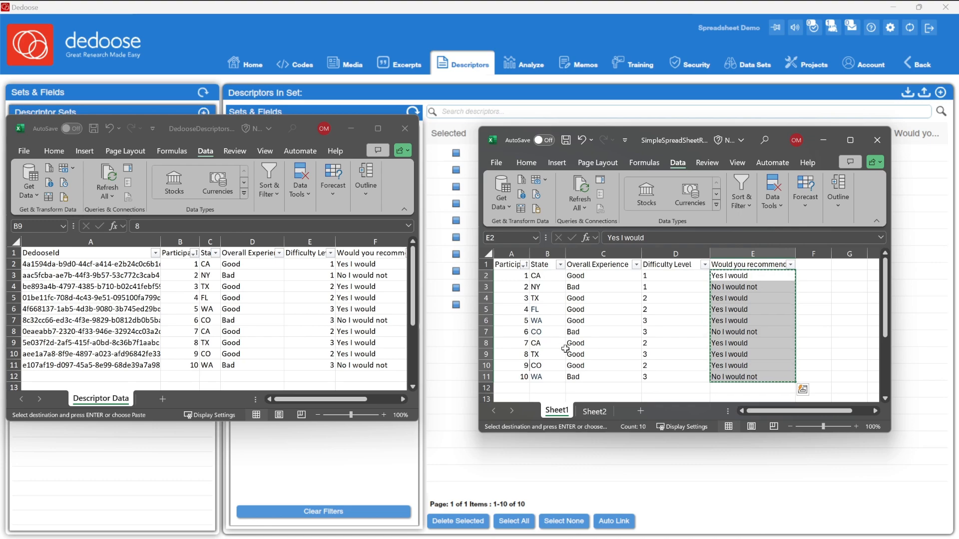
- Save the exported descriptor workbook and close both Excel workbooks to return to Dedoose
{"action": "left_click", "coordinate": [320, 312]}
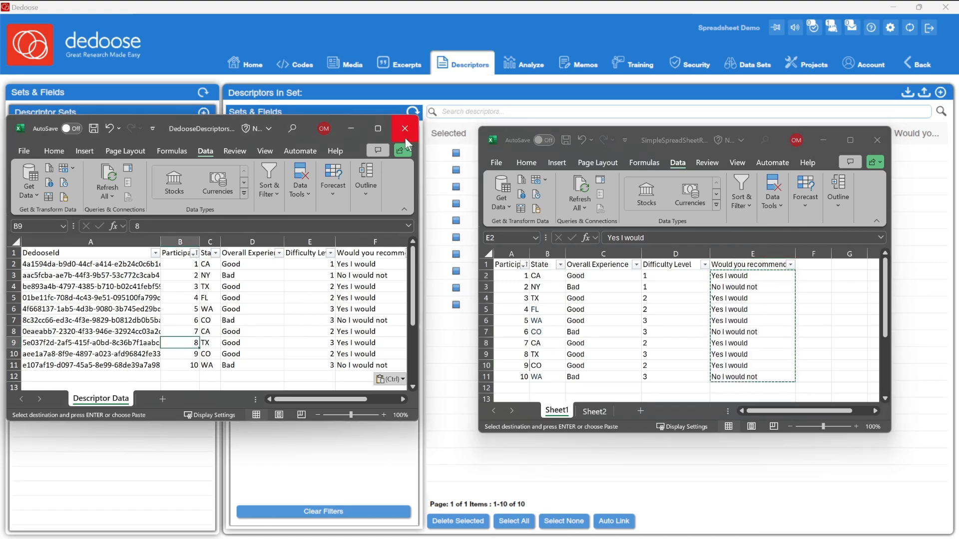
{"action": "left_click", "coordinate": [92, 130]}
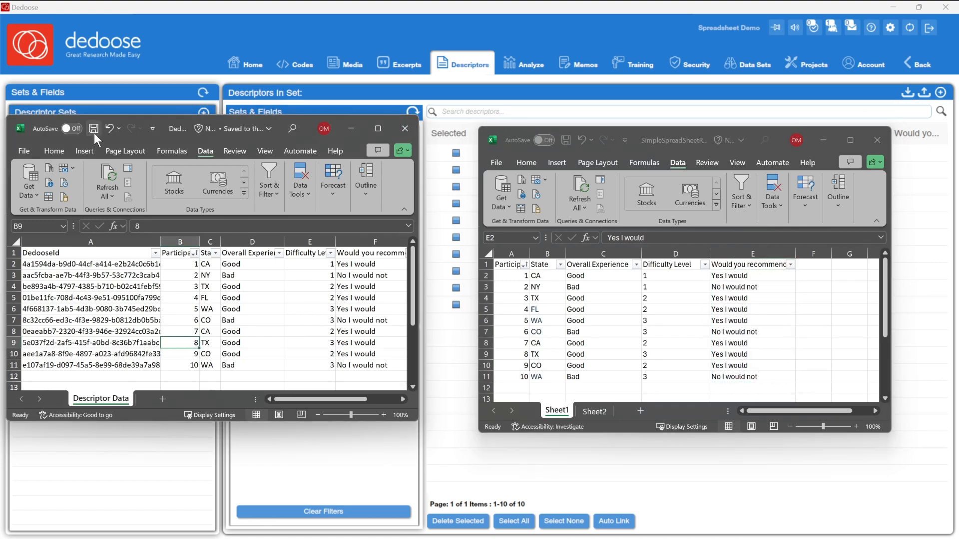
{"action": "left_click", "coordinate": [405, 129]}
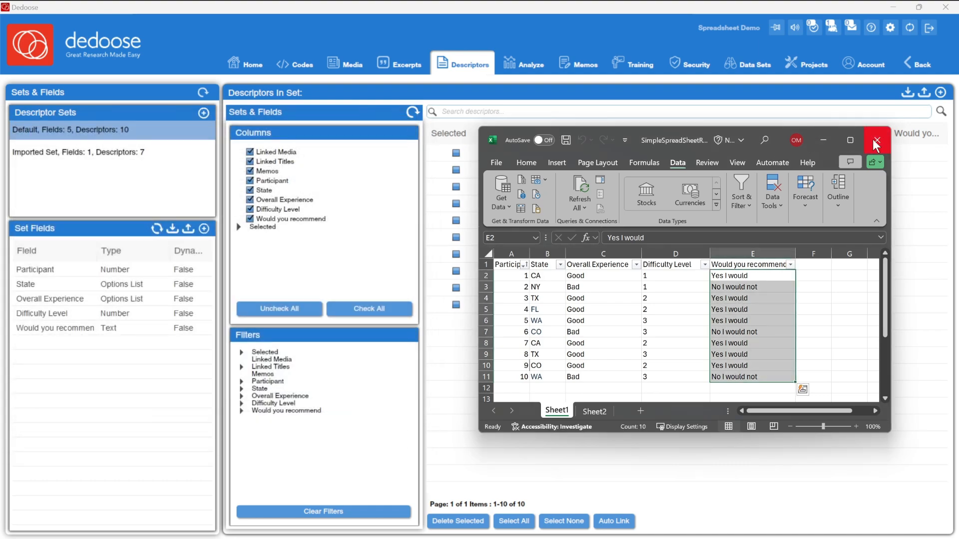
{"action": "left_click", "coordinate": [875, 141]}
{"action": "left_click", "coordinate": [724, 433]}
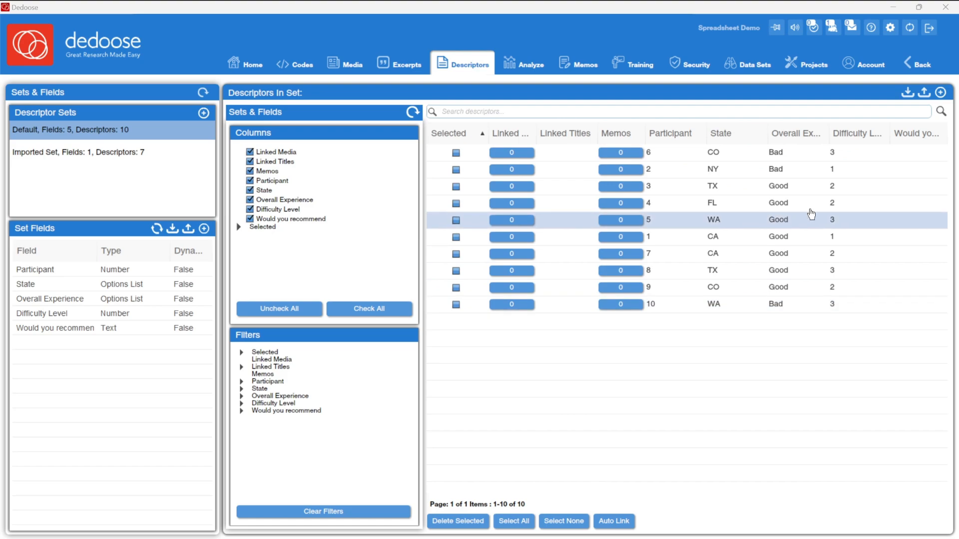
- Import the DedooseDescriptors_Update file into the Default descriptor set, confirming the update of existing descriptors by their DedooseId
{"action": "left_click", "coordinate": [905, 95]}
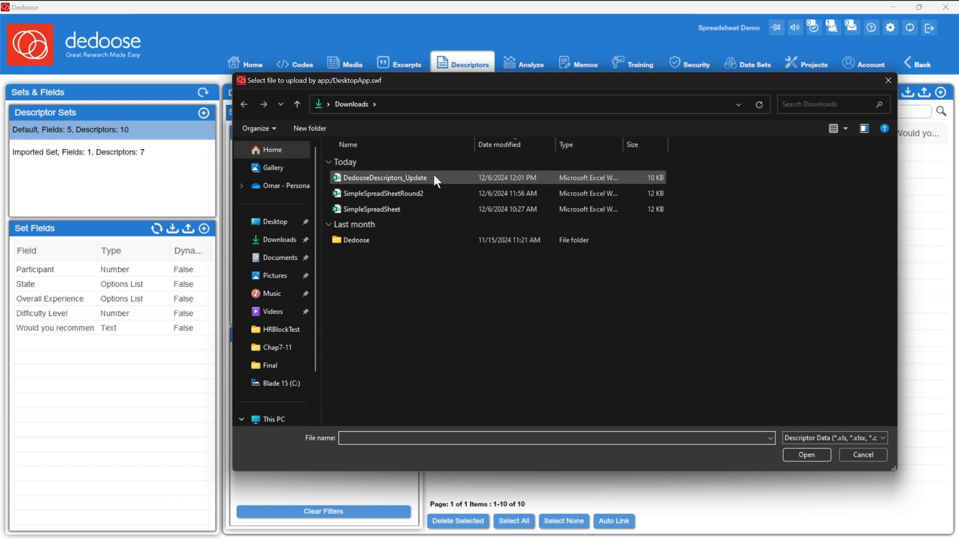
{"action": "double_click", "coordinate": [433, 178]}
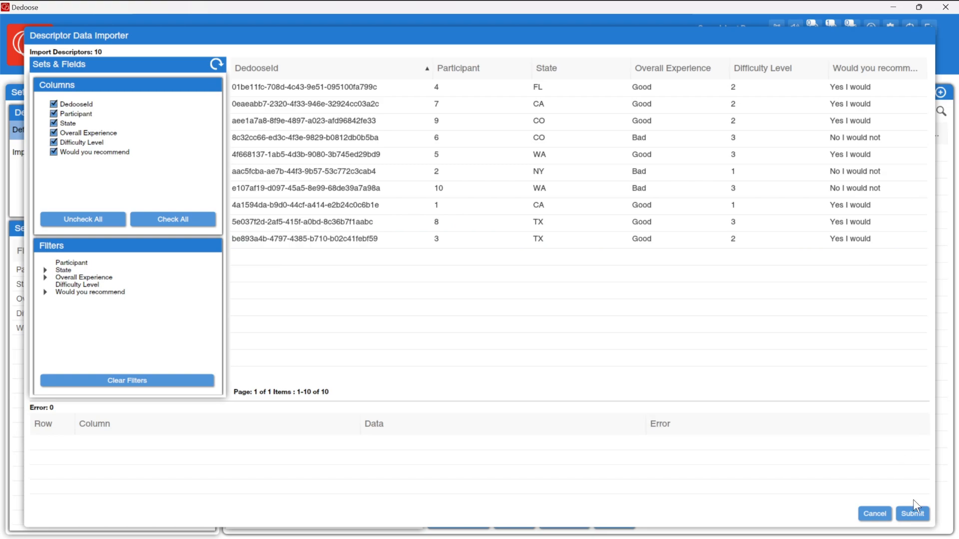
{"action": "left_click", "coordinate": [916, 515]}
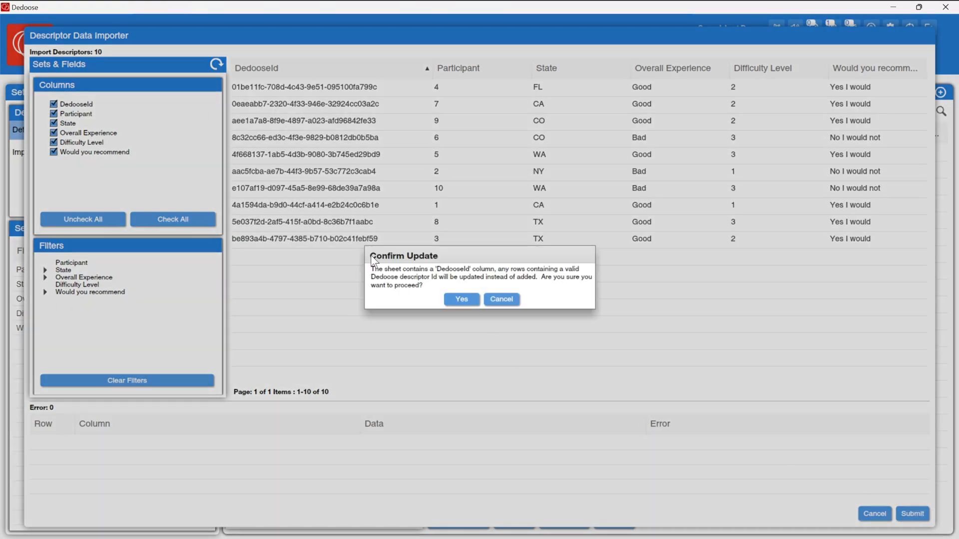
{"action": "left_click", "coordinate": [456, 301]}
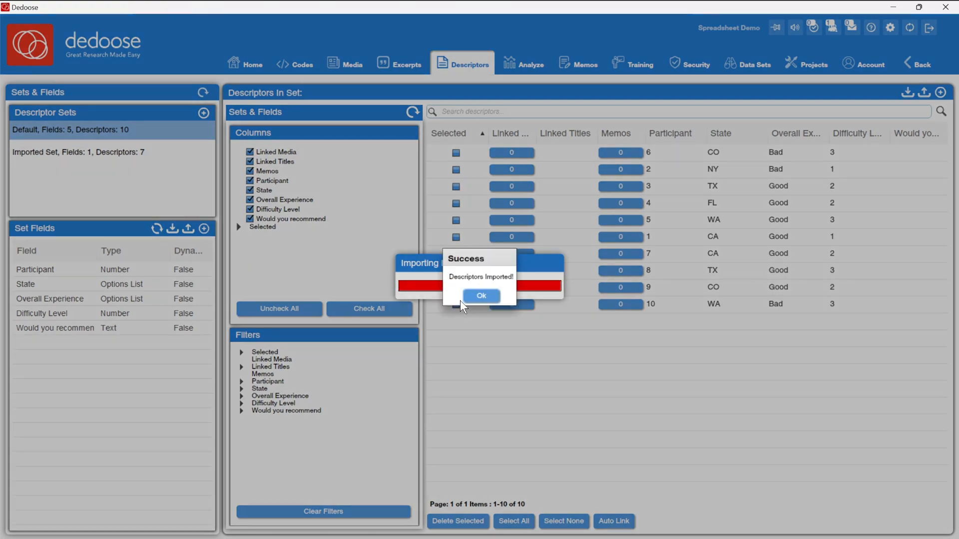
{"action": "left_click", "coordinate": [482, 297]}
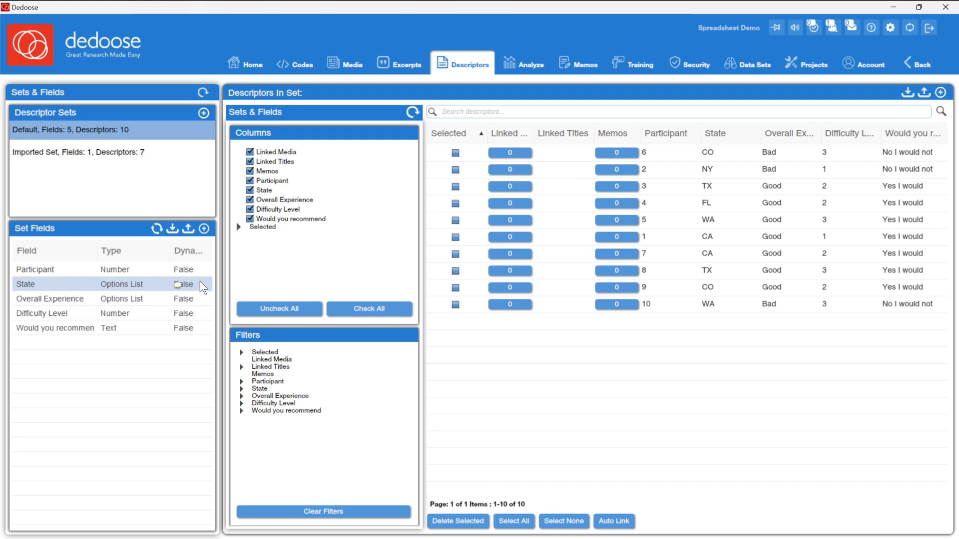
- Convert the "Would you recommend" field from Text to Options List and return to the Descriptors workspace after the project reloads
{"action": "double_click", "coordinate": [132, 329]}
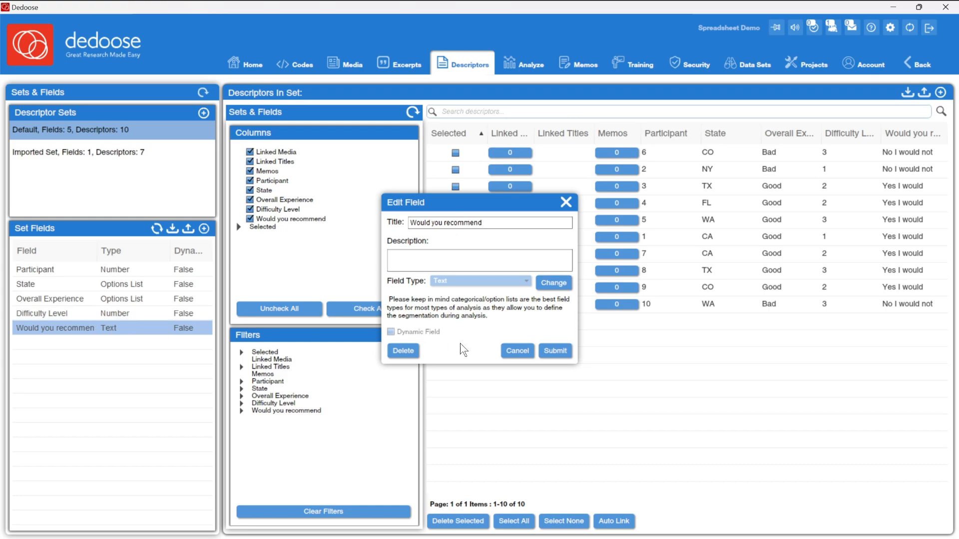
{"action": "left_click", "coordinate": [517, 351]}
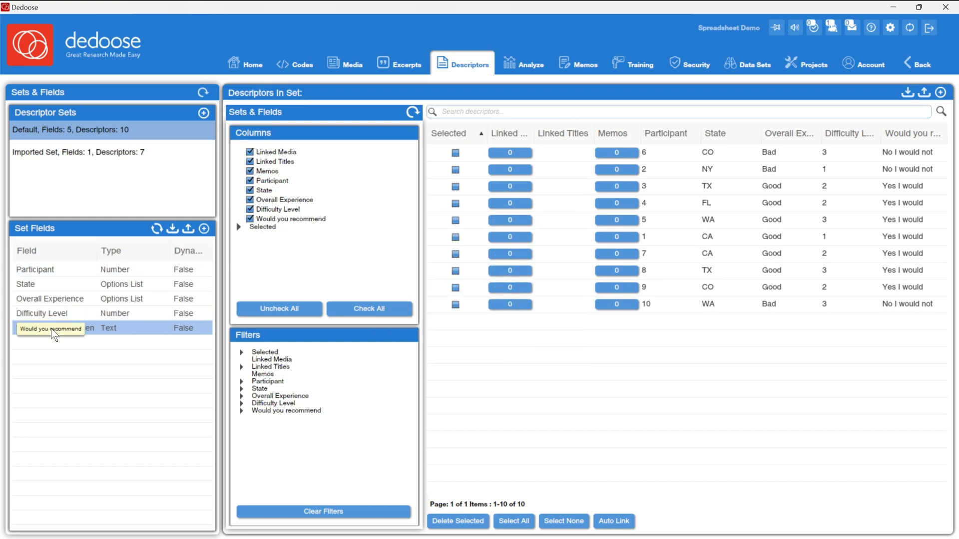
{"action": "left_click", "coordinate": [107, 330]}
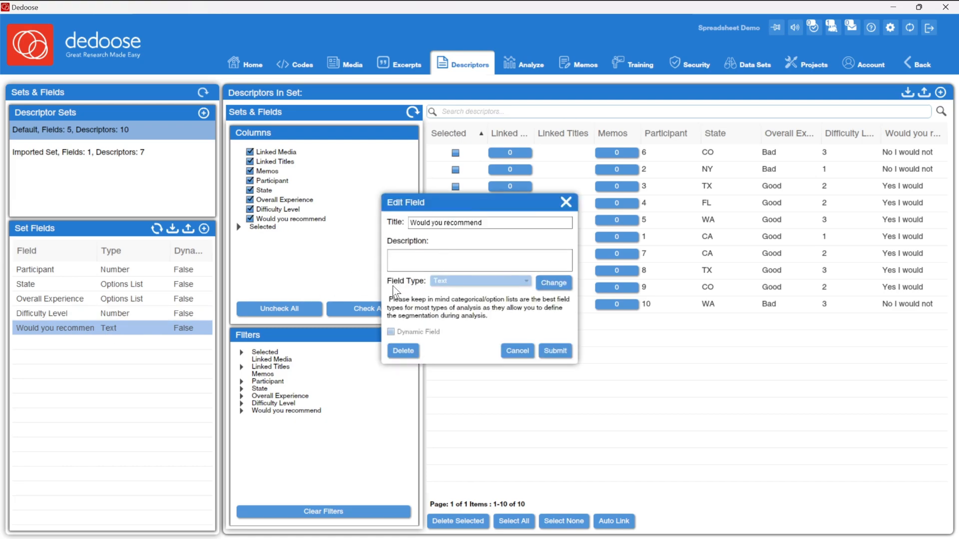
{"action": "left_click", "coordinate": [550, 283]}
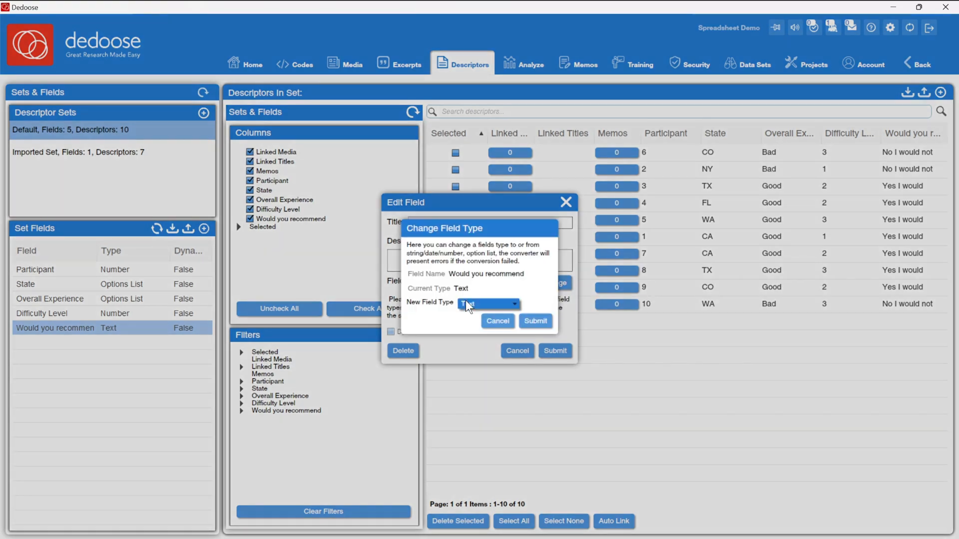
{"action": "left_click", "coordinate": [489, 303]}
{"action": "left_click", "coordinate": [487, 349]}
{"action": "left_click", "coordinate": [530, 321]}
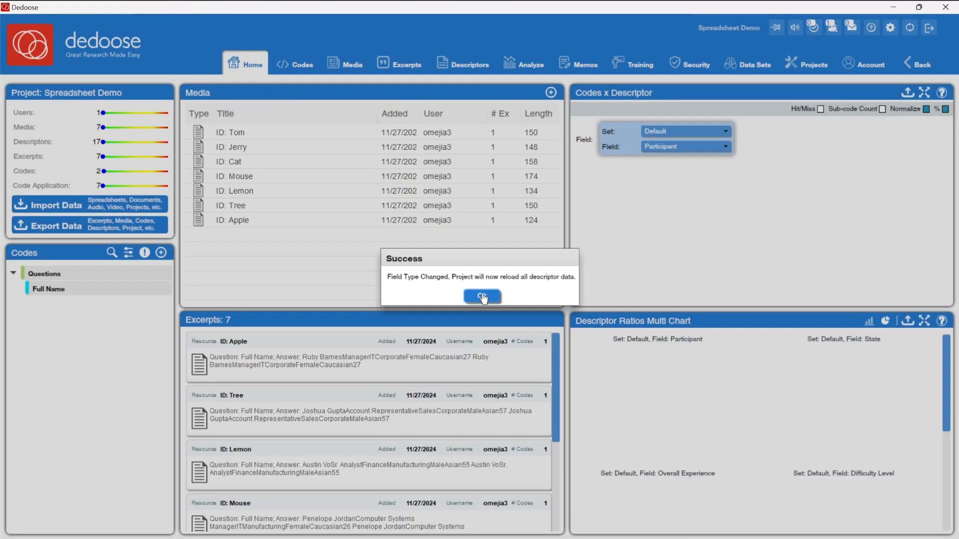
{"action": "left_click", "coordinate": [483, 298]}
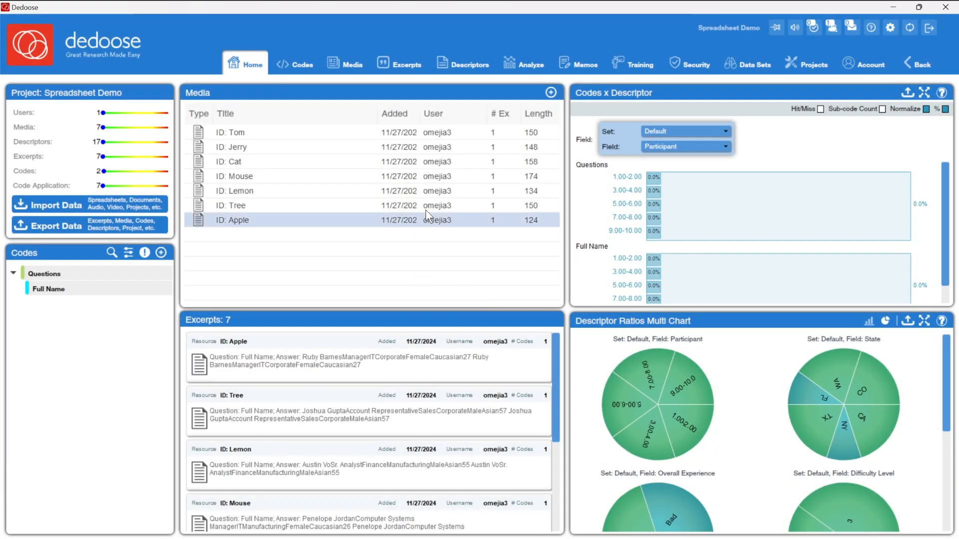
{"action": "left_click", "coordinate": [477, 68]}
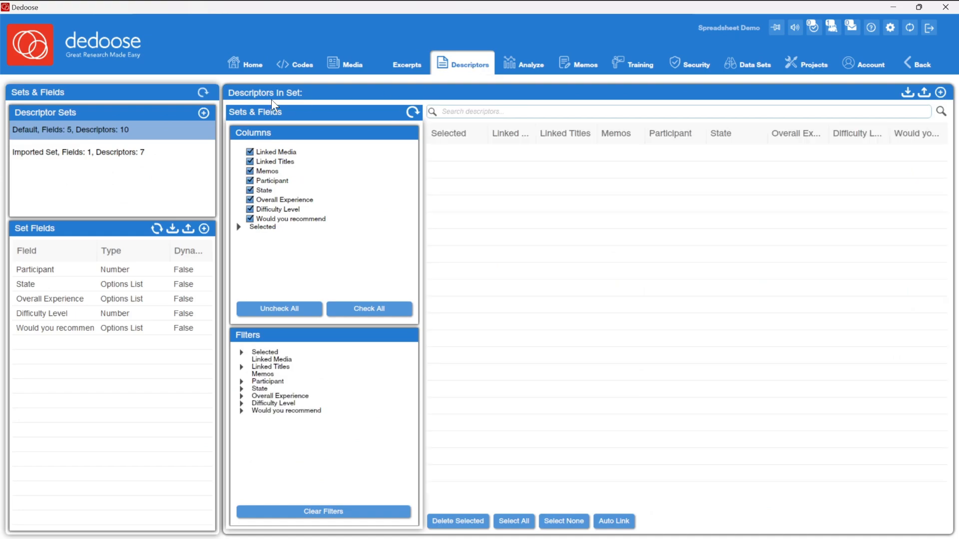